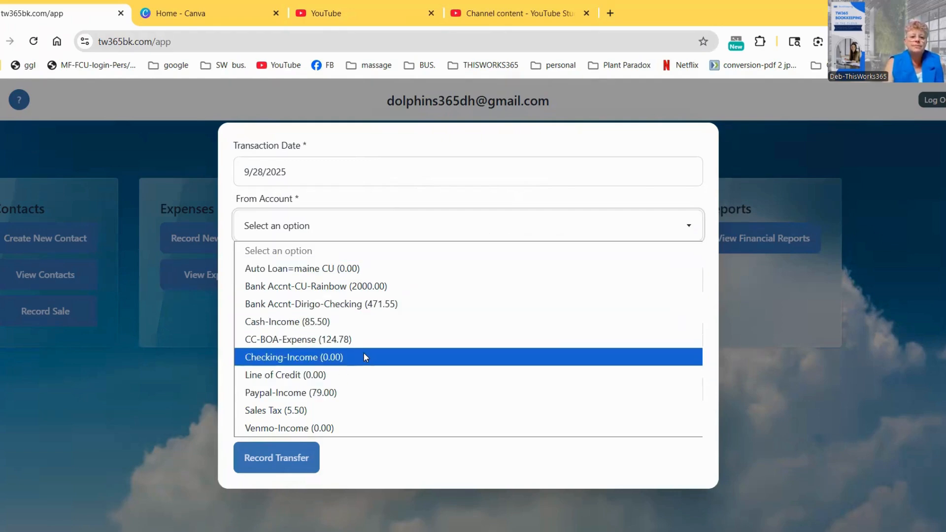
Choose Cash-Income as the source account on the 9/28/2025 transfer form
{"action": "left_click", "coordinate": [300, 323]}
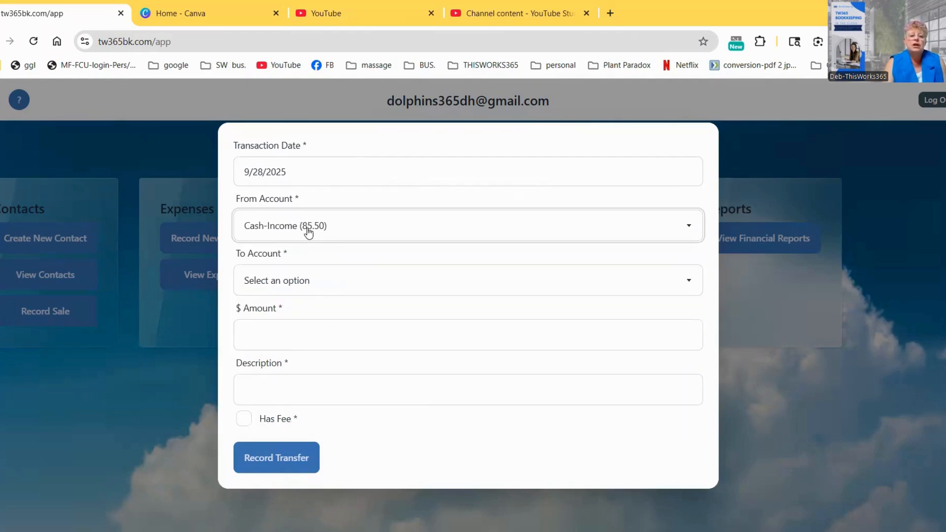
Set the destination to Bank Accnt-CU-Rainbow and the amount to 85.50
{"action": "left_click", "coordinate": [323, 282]}
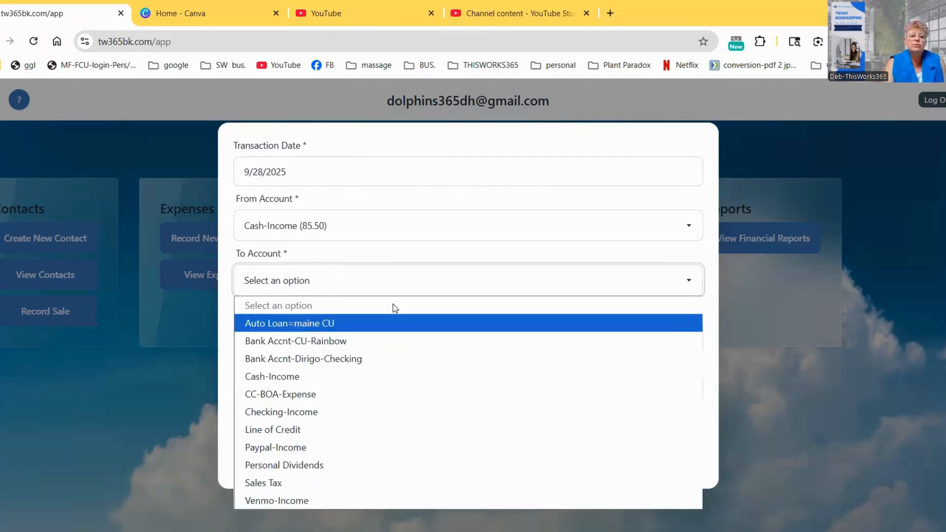
{"action": "left_click", "coordinate": [308, 345]}
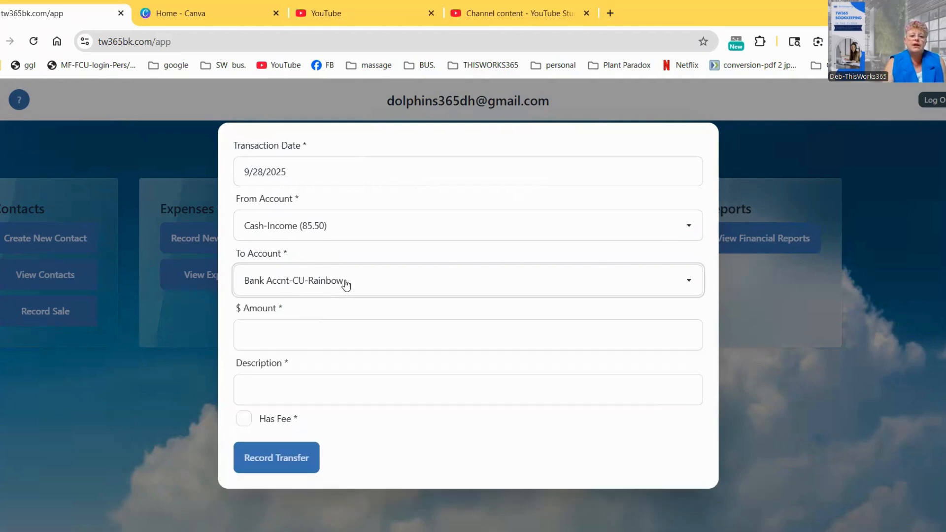
{"action": "left_click", "coordinate": [315, 333]}
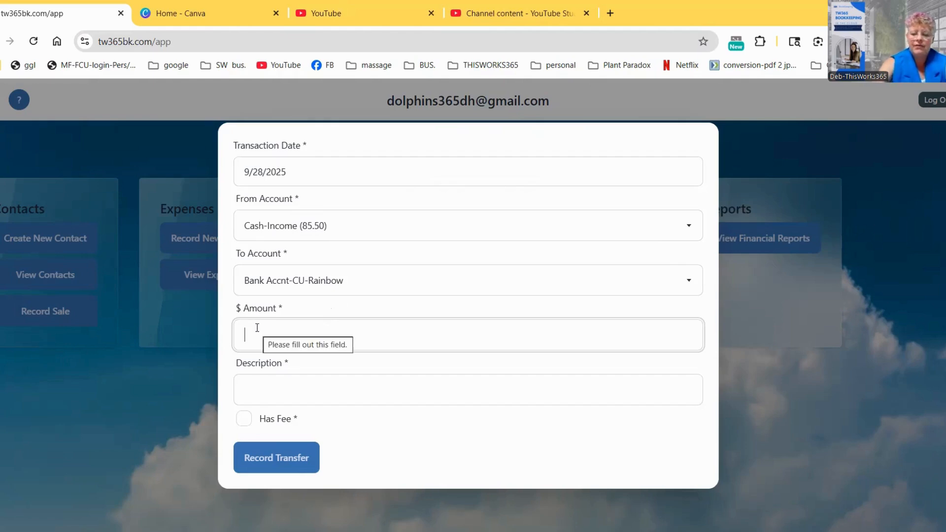
{"action": "type", "text": "85.50"}
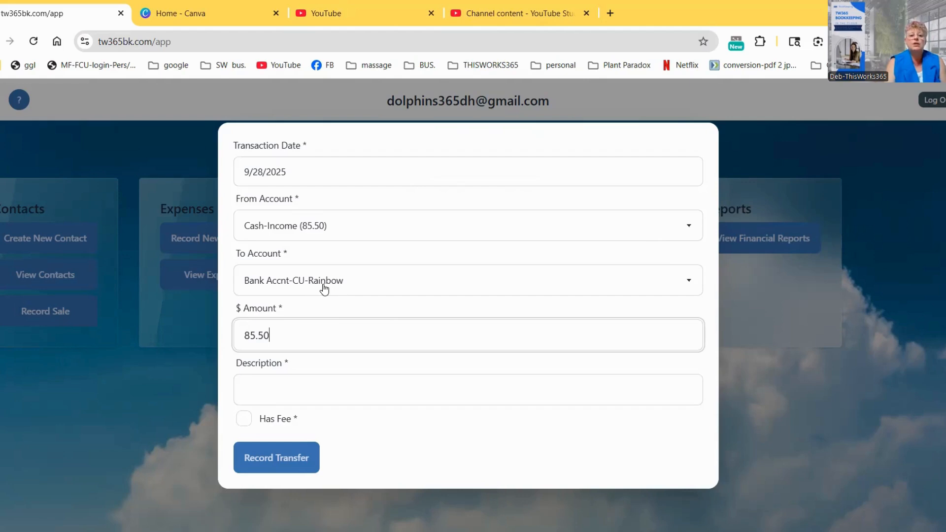
{"action": "left_click", "coordinate": [333, 399]}
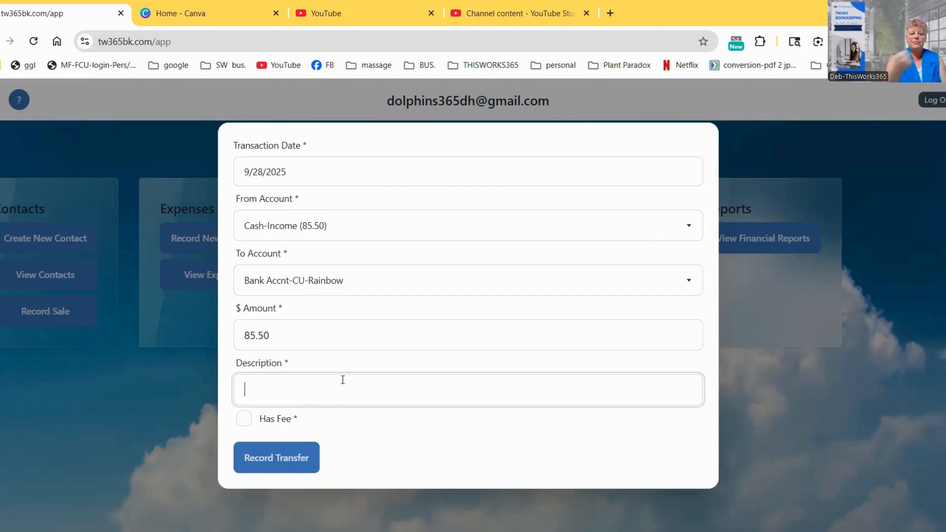
Describe it as a cash deposit listing the depositors' names, then record the transfer
{"action": "type", "text": "cash dep"}
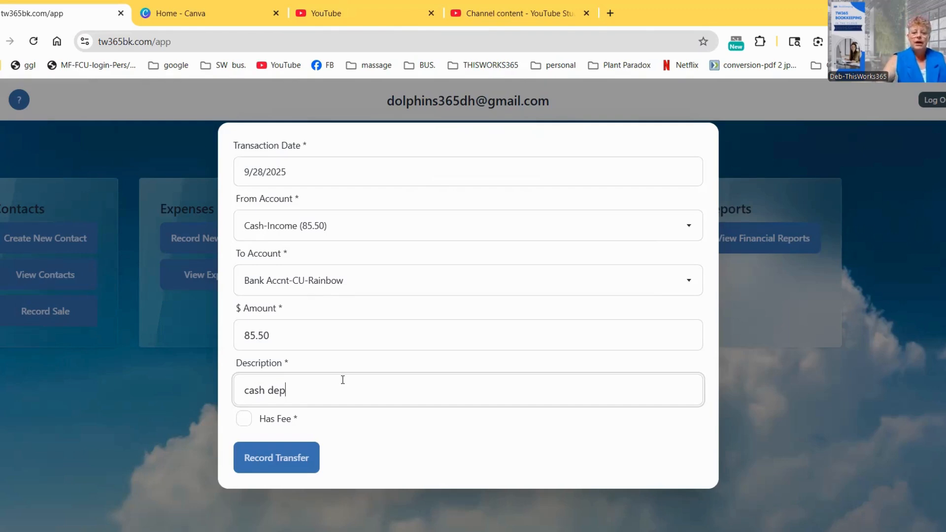
{"action": "type", "text": "="}
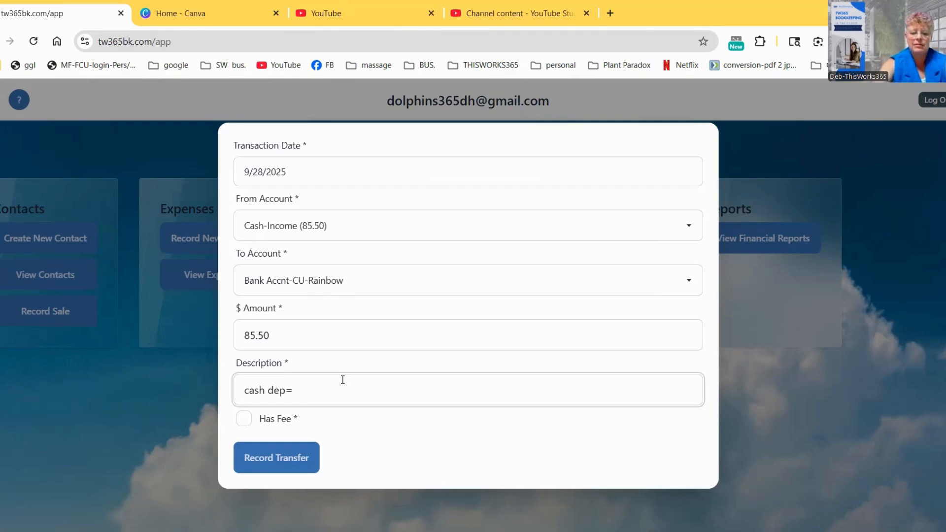
{"action": "type", "text": "kathy m,"}
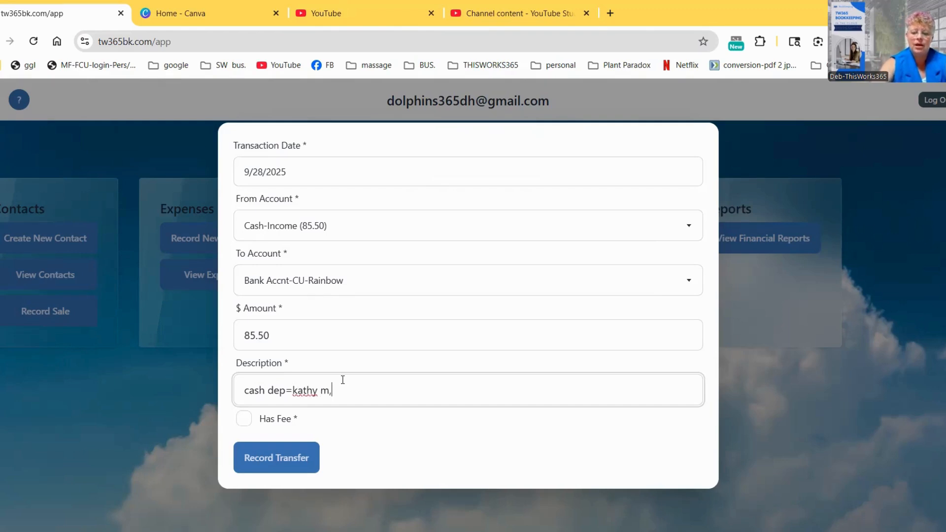
{"action": "type", "text": " bob,"}
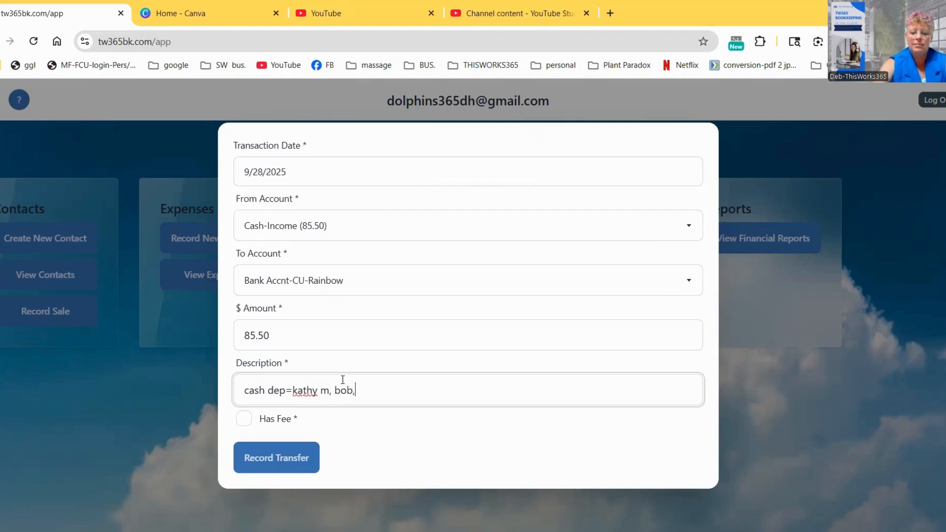
{"action": "type", "text": " p, "}
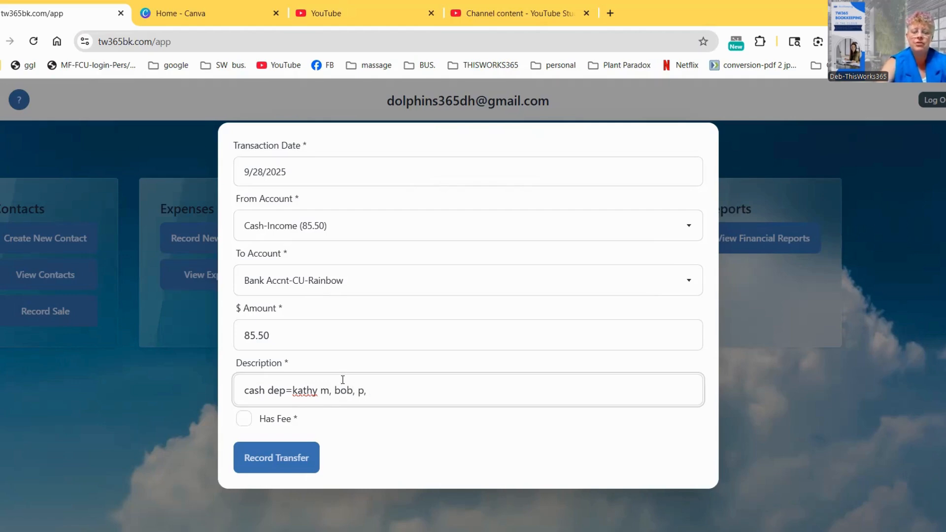
{"action": "type", "text": "scott"}
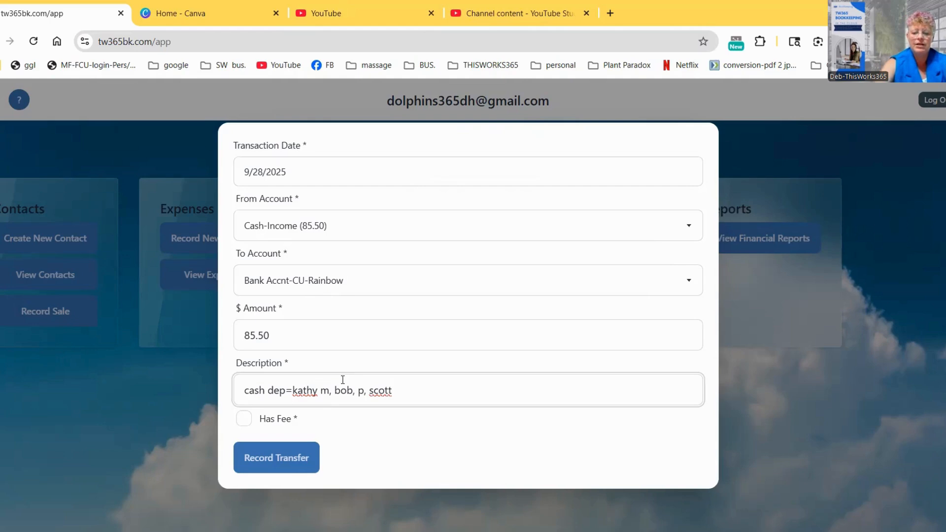
{"action": "type", "text": " h"}
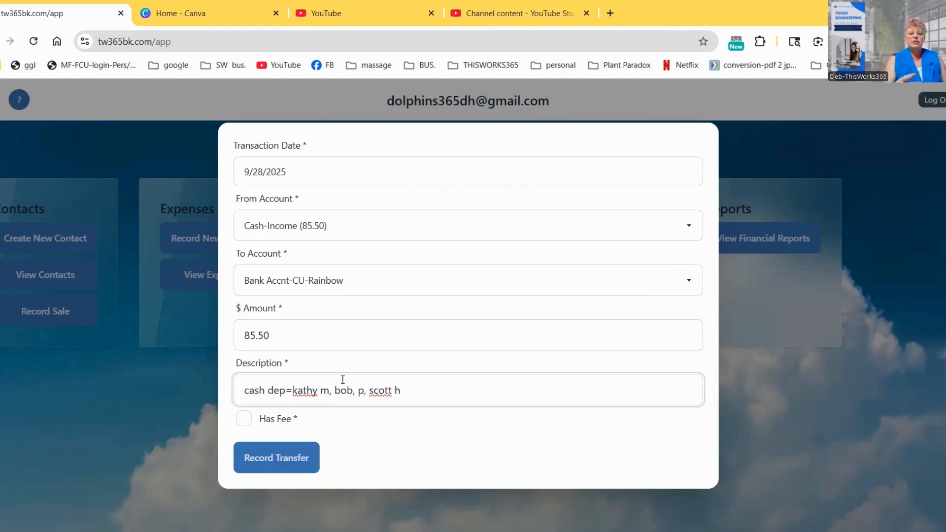
{"action": "type", "text": ", "}
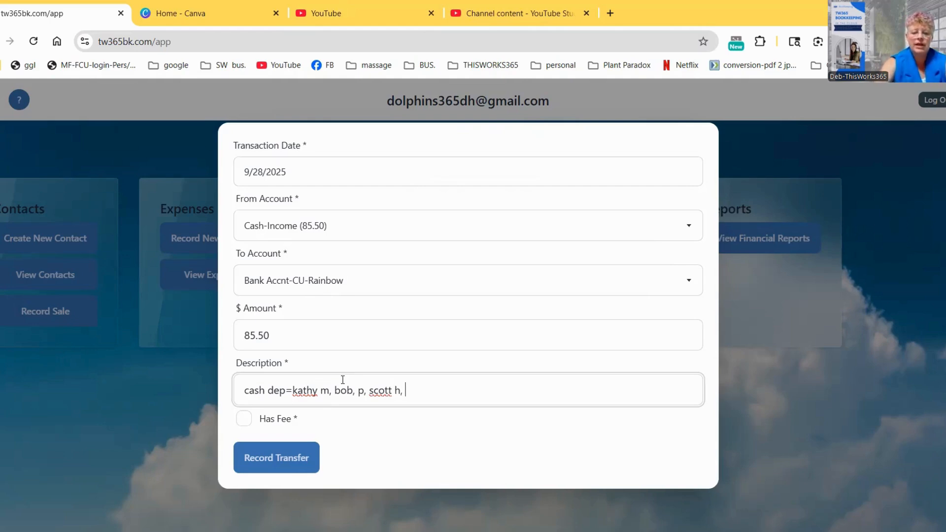
{"action": "type", "text": "t"}
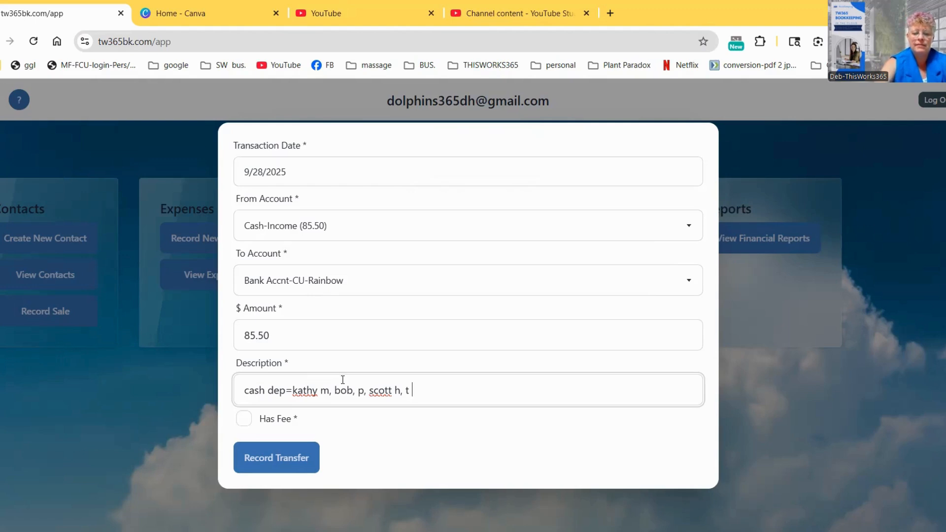
{"action": "type", "text": " mcduff"}
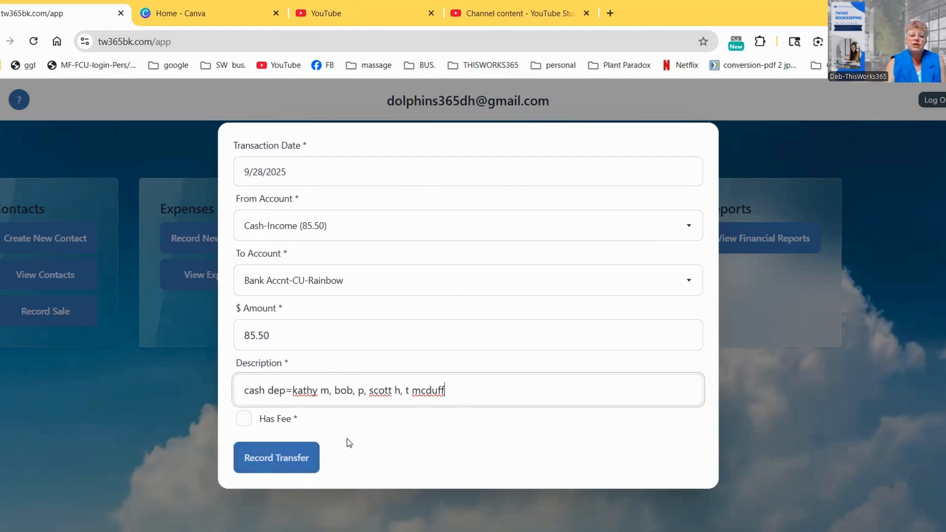
{"action": "left_click", "coordinate": [294, 457]}
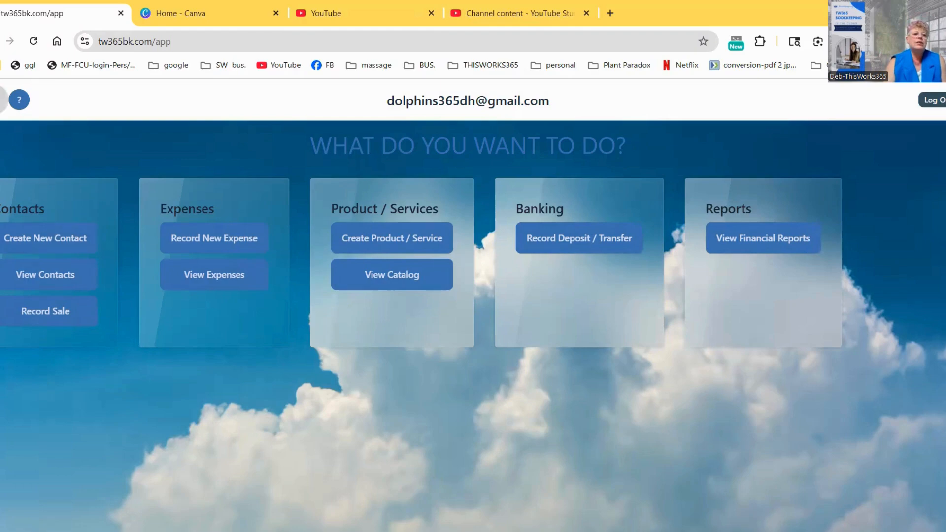
Go to the Accounts page and view Cash-Income's transaction details
{"action": "left_click", "coordinate": [3, 100]}
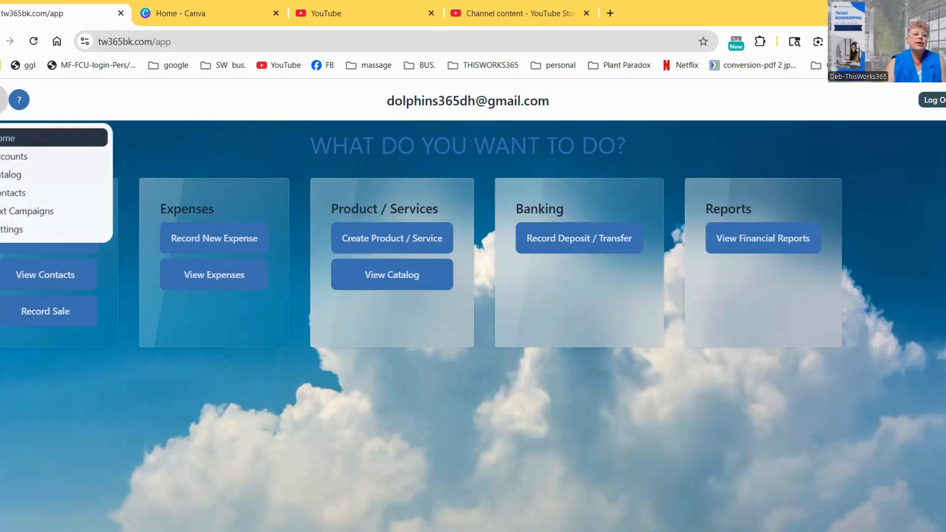
{"action": "left_click", "coordinate": [5, 157]}
{"action": "scroll", "coordinate": [91, 342], "scroll_direction": "down", "scroll_amount": 7}
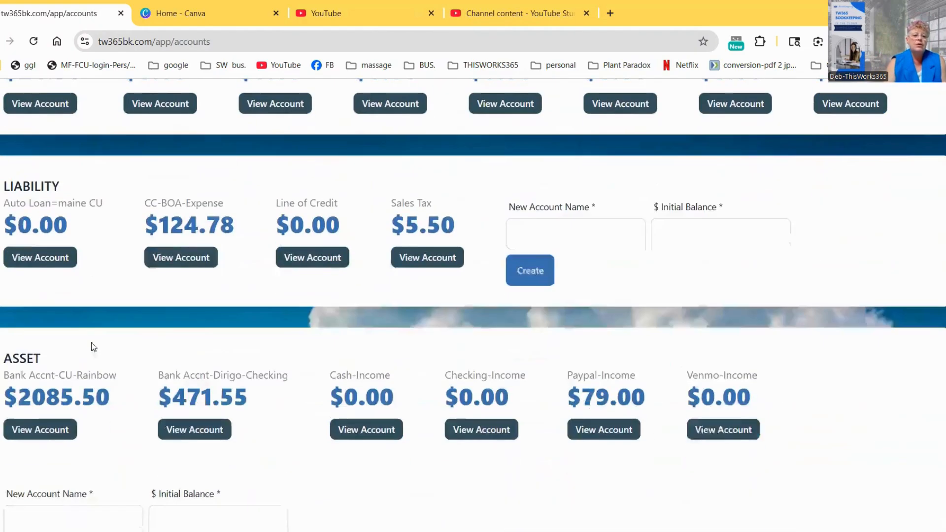
{"action": "scroll", "coordinate": [96, 352], "scroll_direction": "down", "scroll_amount": 2}
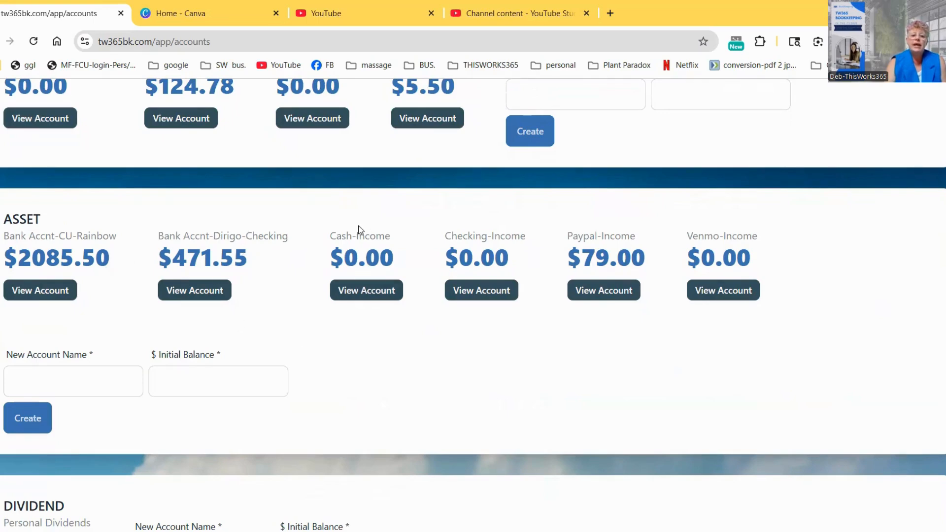
{"action": "left_click", "coordinate": [366, 291]}
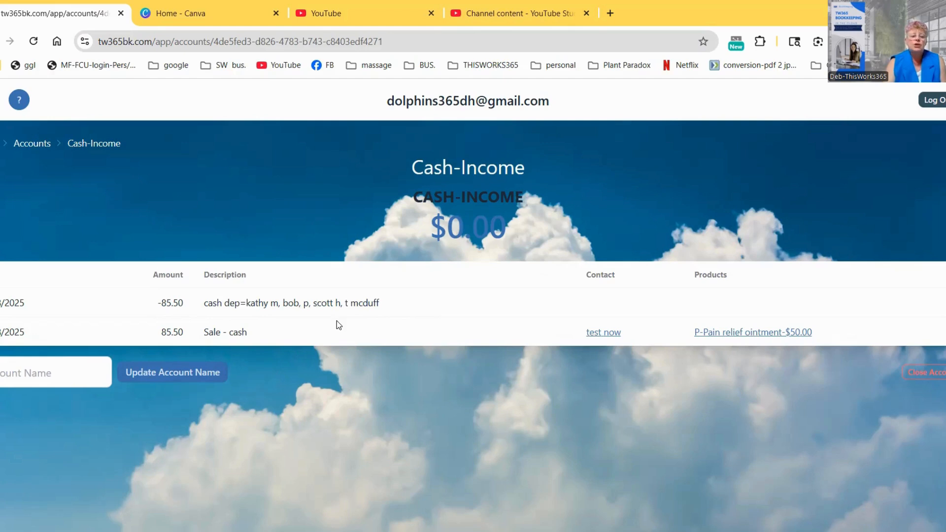
Return to the home dashboard from the Cash-Income account page
{"action": "left_click", "coordinate": [1, 144]}
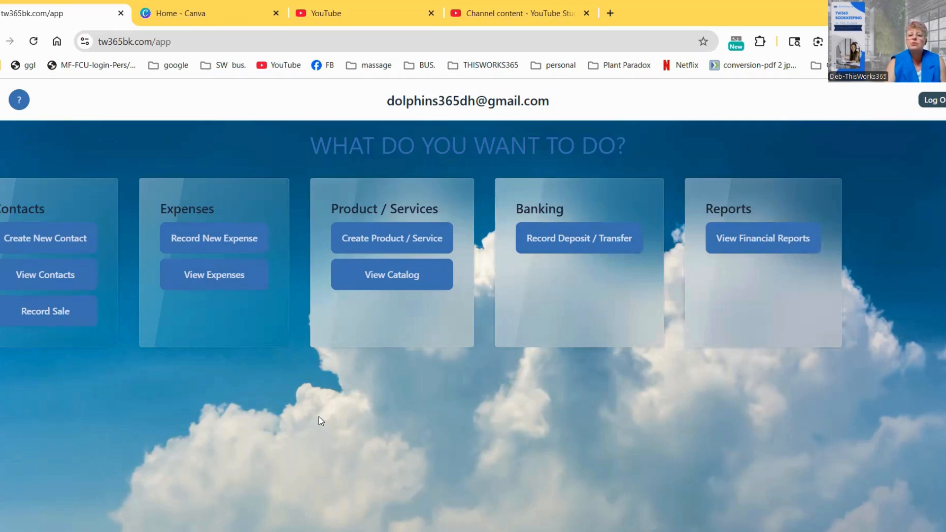
Start a 9/16/2025 deposit from Checking-Income into Bank Accnt-Dirigo-Checking
{"action": "left_click", "coordinate": [580, 242]}
{"action": "left_click", "coordinate": [322, 177]}
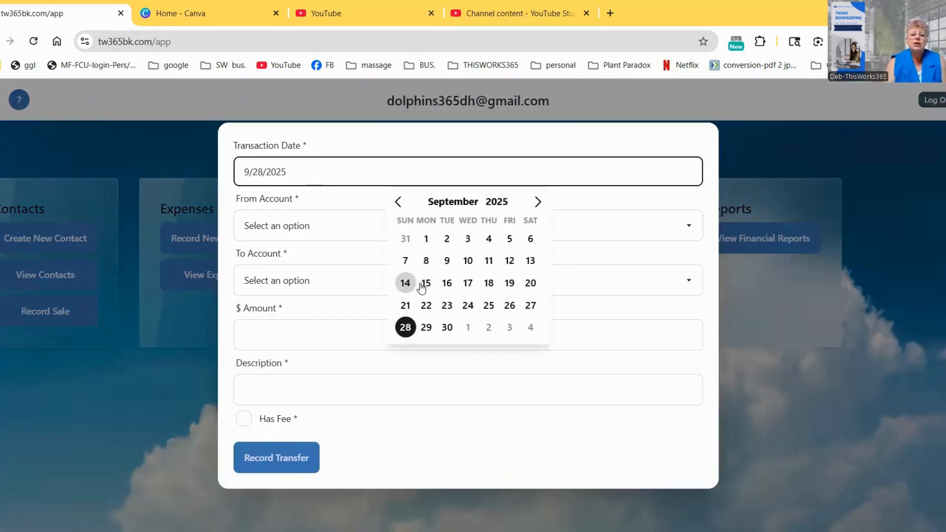
{"action": "left_click", "coordinate": [447, 283]}
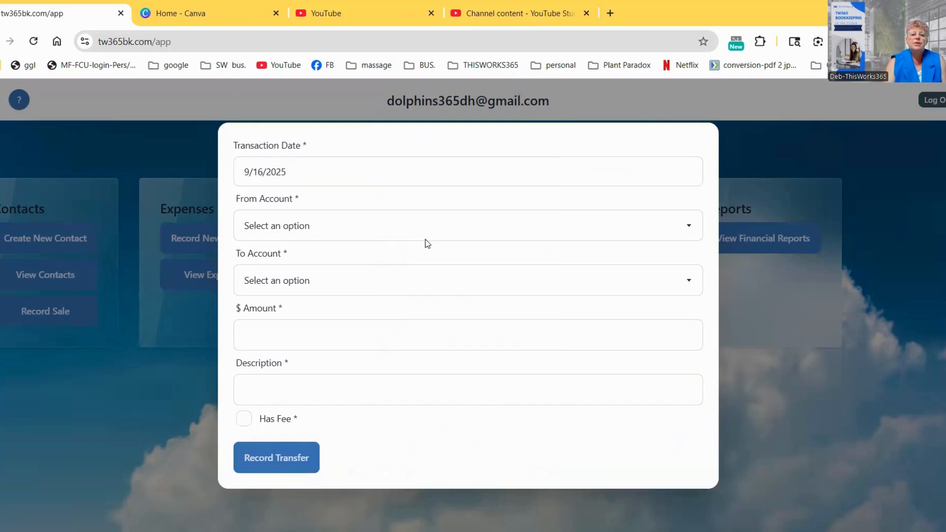
{"action": "left_click", "coordinate": [313, 233]}
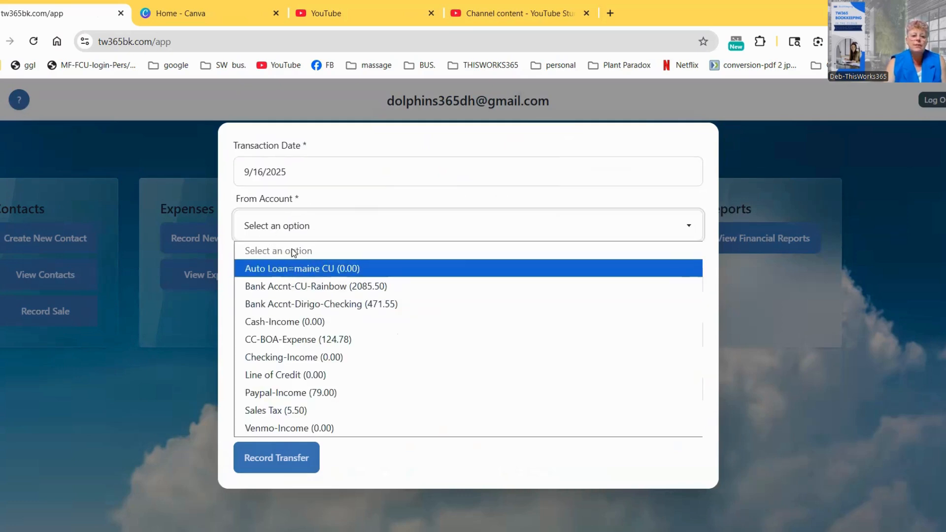
{"action": "left_click", "coordinate": [311, 362]}
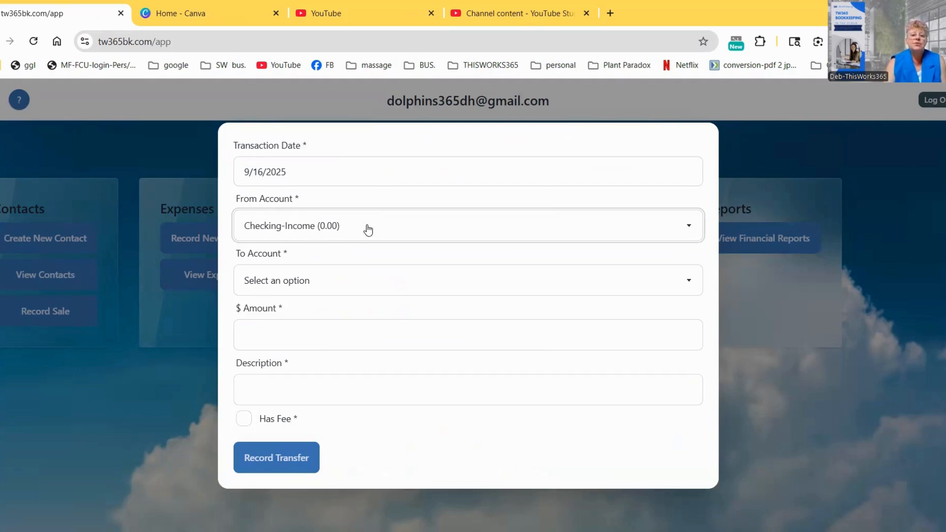
{"action": "left_click", "coordinate": [316, 284]}
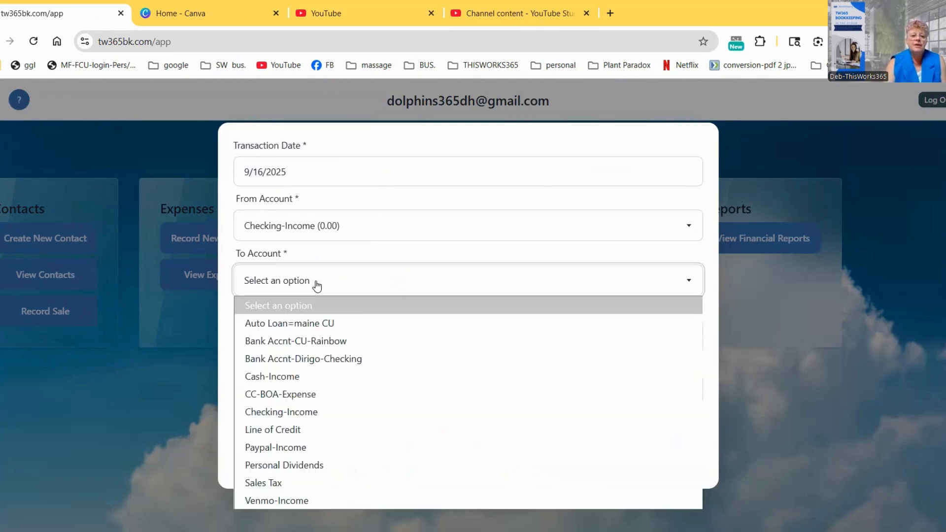
{"action": "left_click", "coordinate": [311, 359]}
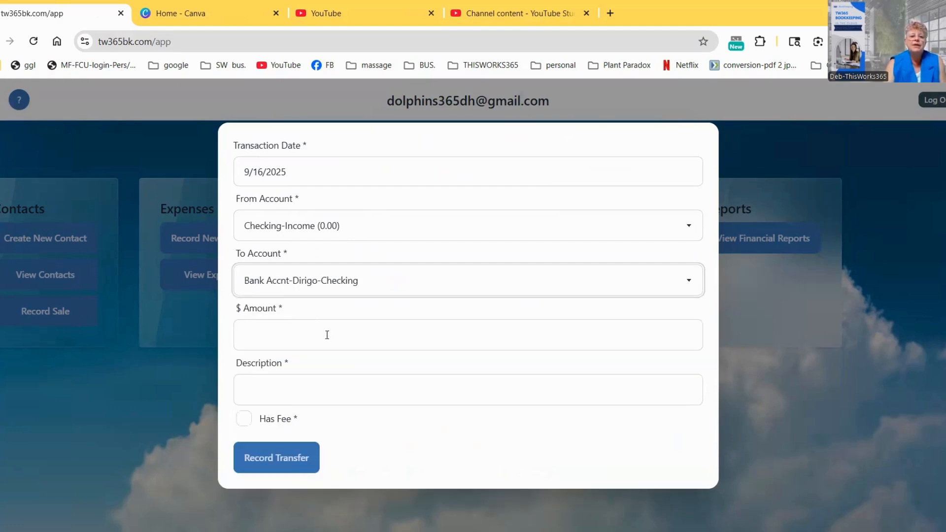
Enter 120.00 with a check-deposit description naming the depositor, and record the transfer
{"action": "left_click", "coordinate": [327, 335]}
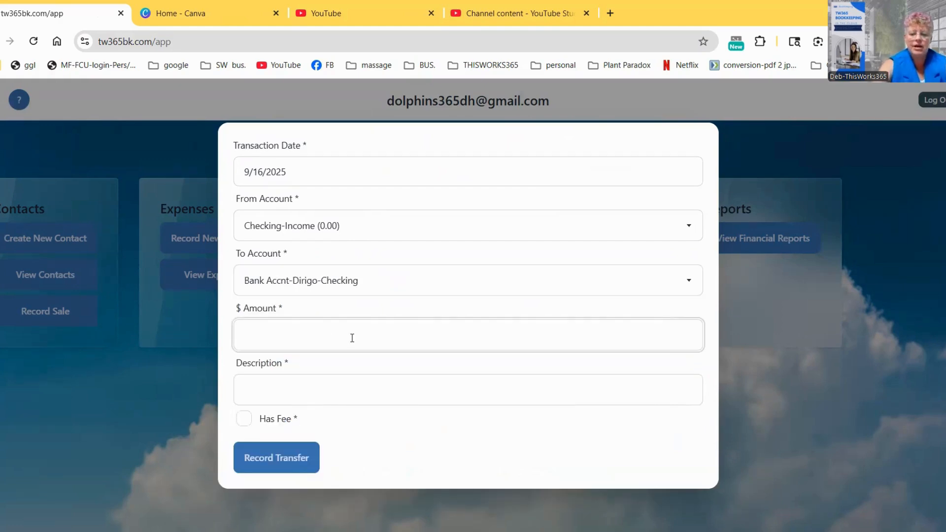
{"action": "type", "text": "120.0"}
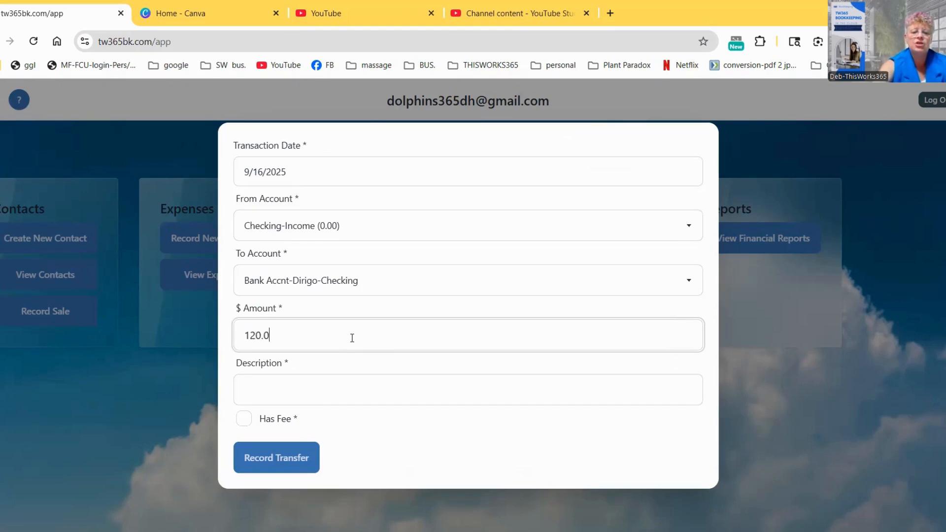
{"action": "type", "text": "0"}
{"action": "left_click", "coordinate": [315, 393]}
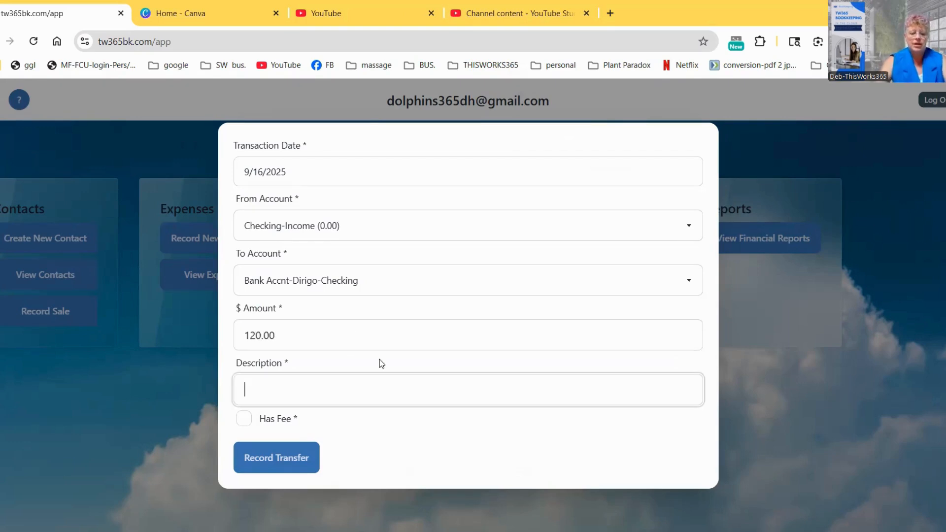
{"action": "type", "text": "chk dep"}
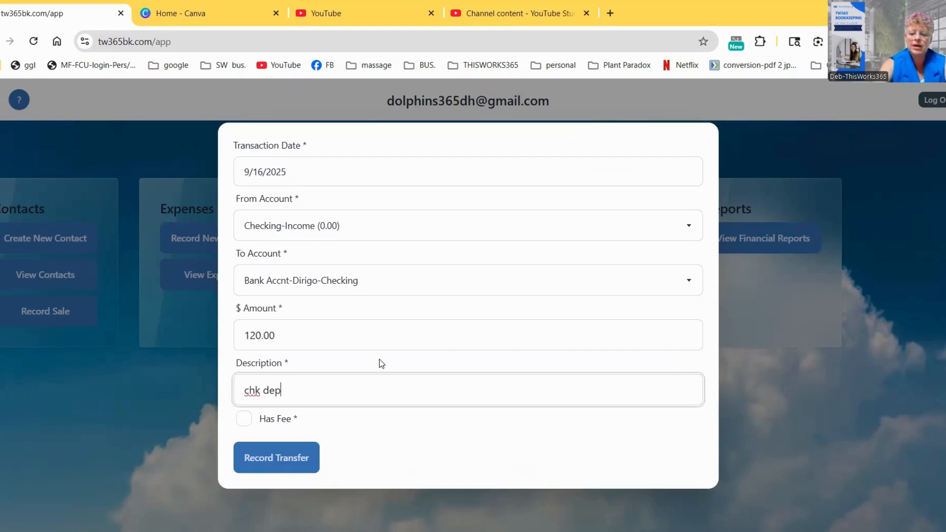
{"action": "type", "text": "="}
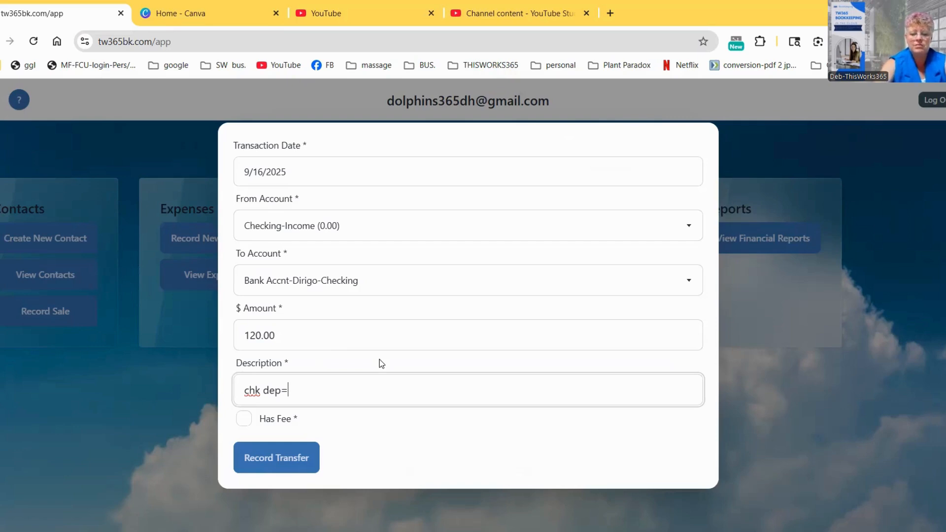
{"action": "type", "text": "harry s"}
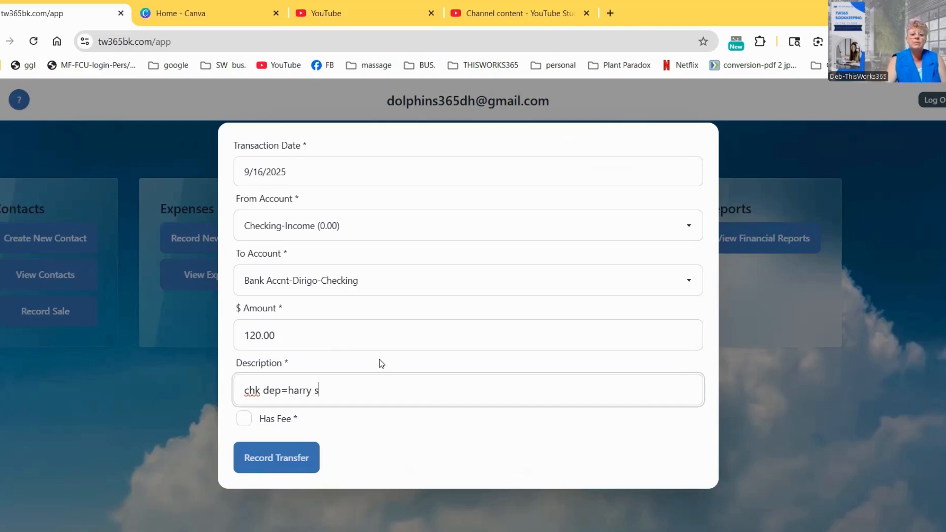
{"action": "left_click", "coordinate": [290, 458]}
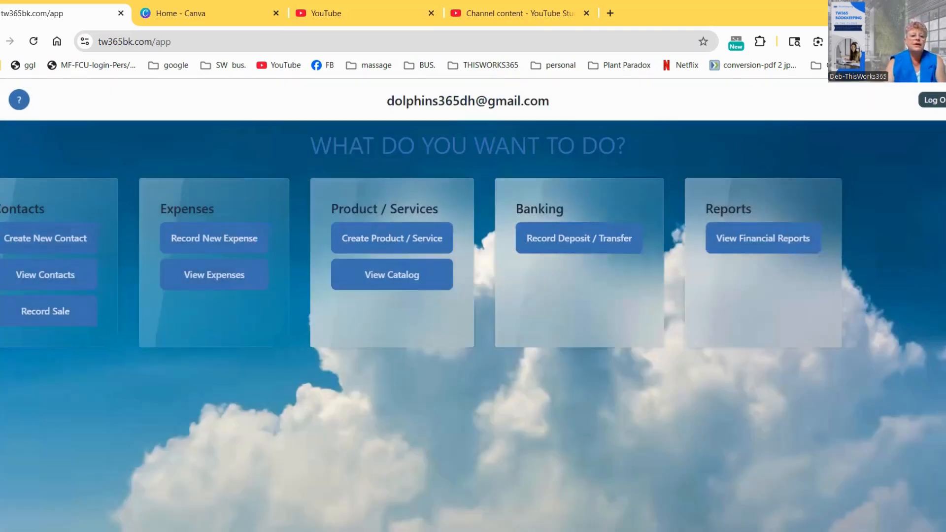
{"action": "left_click", "coordinate": [1, 100]}
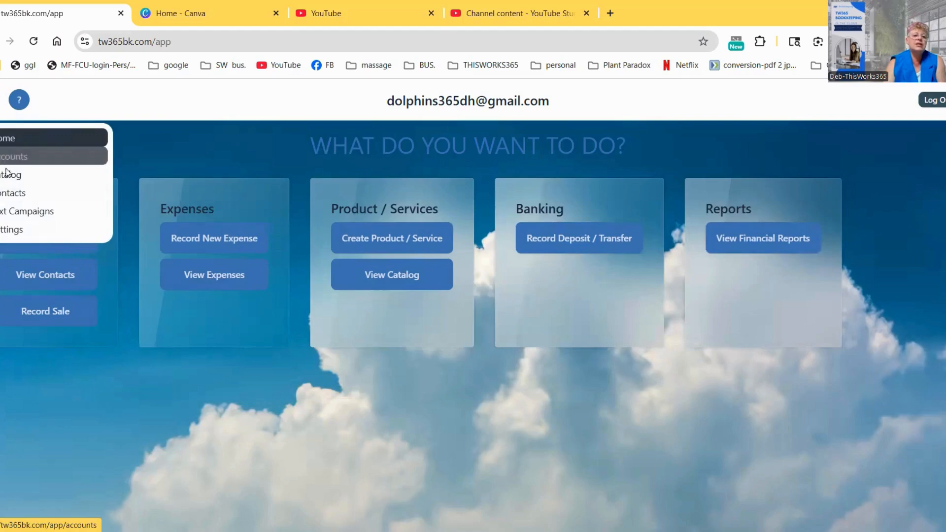
{"action": "left_click", "coordinate": [9, 156]}
{"action": "scroll", "coordinate": [197, 317], "scroll_direction": "down", "scroll_amount": 4}
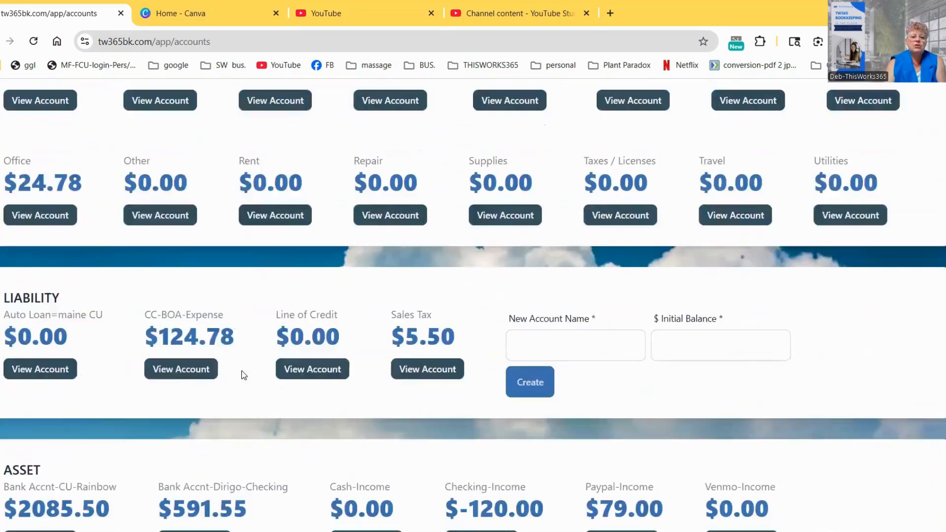
{"action": "scroll", "coordinate": [257, 340], "scroll_direction": "down", "scroll_amount": 4}
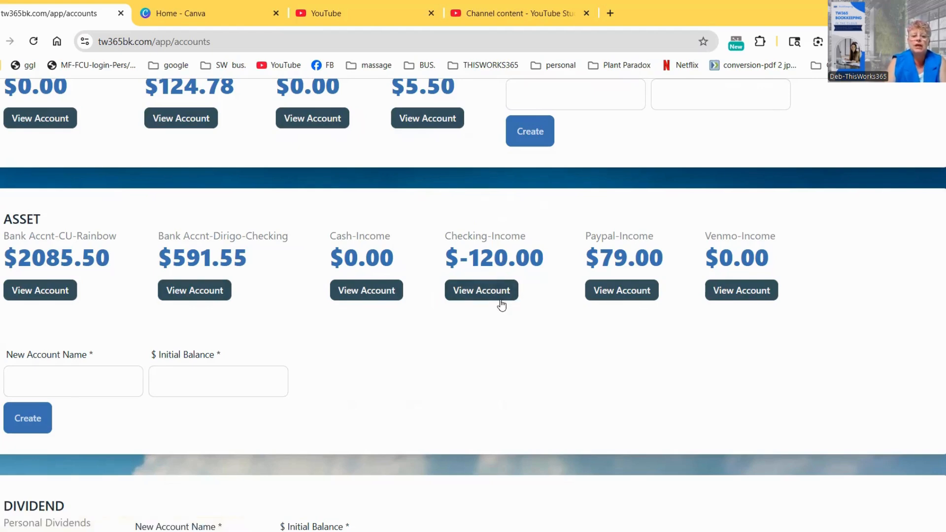
{"action": "scroll", "coordinate": [502, 306], "scroll_direction": "up", "scroll_amount": 8}
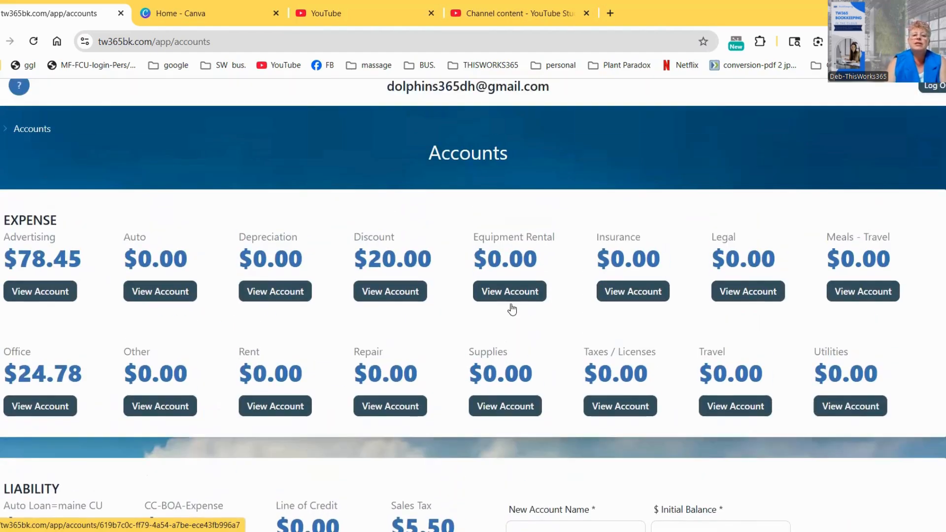
{"action": "left_click", "coordinate": [1, 144]}
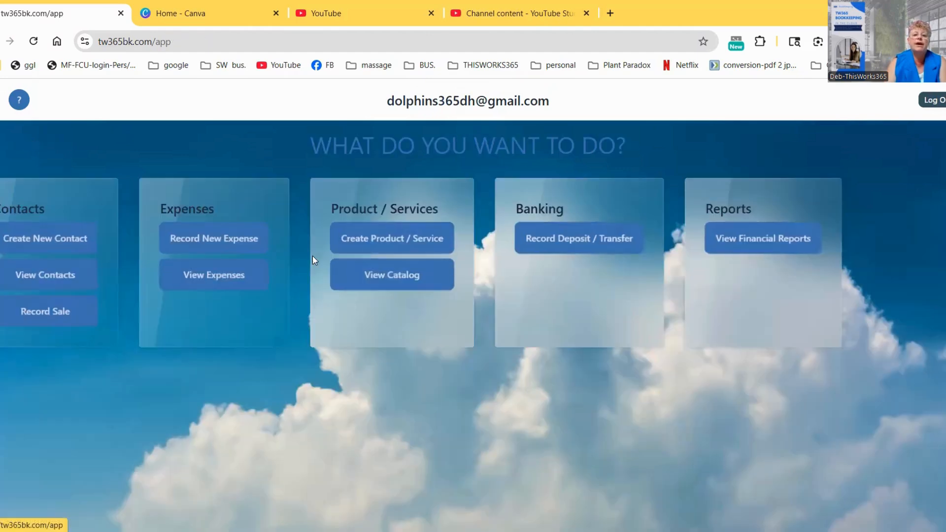